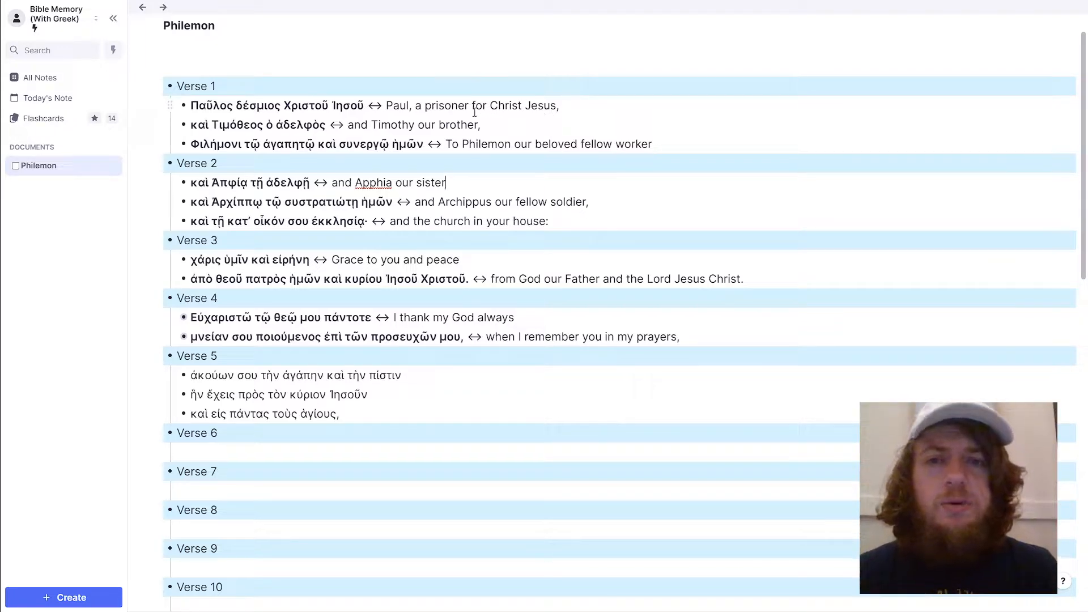
Preview the forward and backward flashcards generated from the first line of Verse 1, then close the preview
left_click(375, 107)
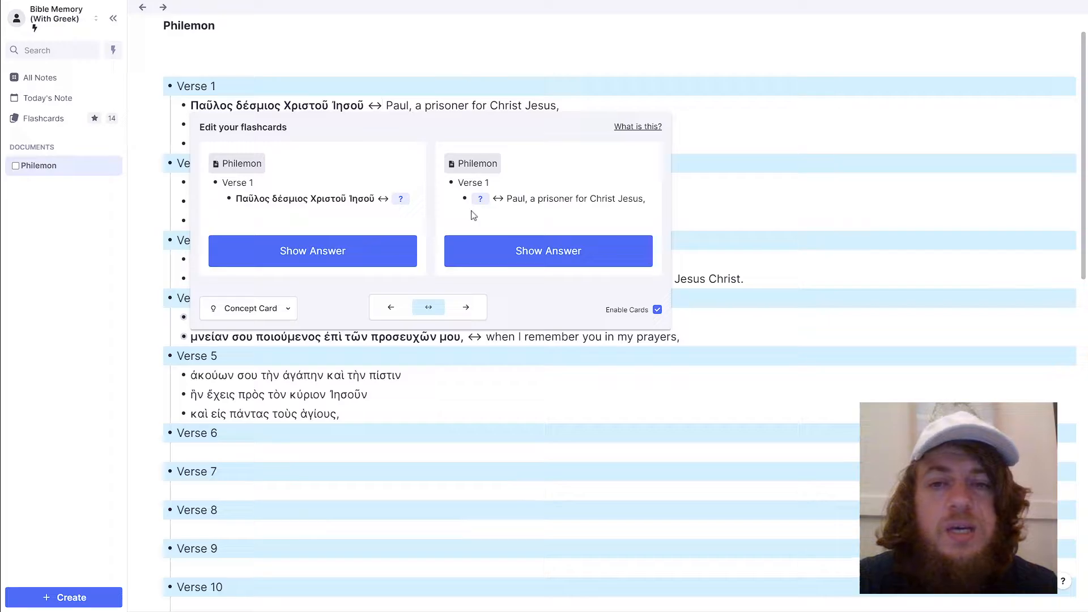
left_click(490, 107)
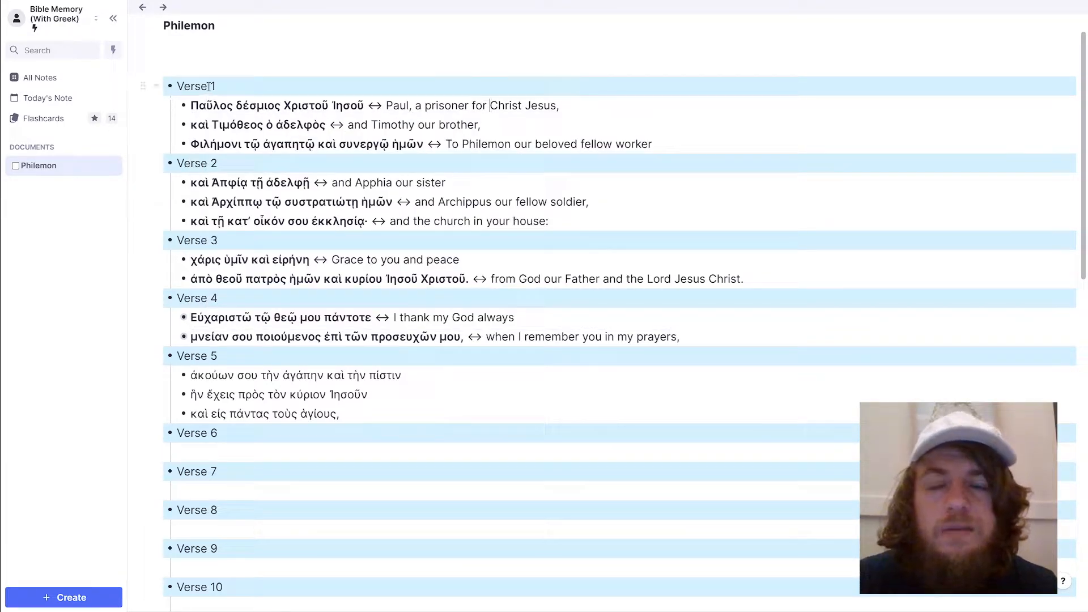
mouse_move(212, 21)
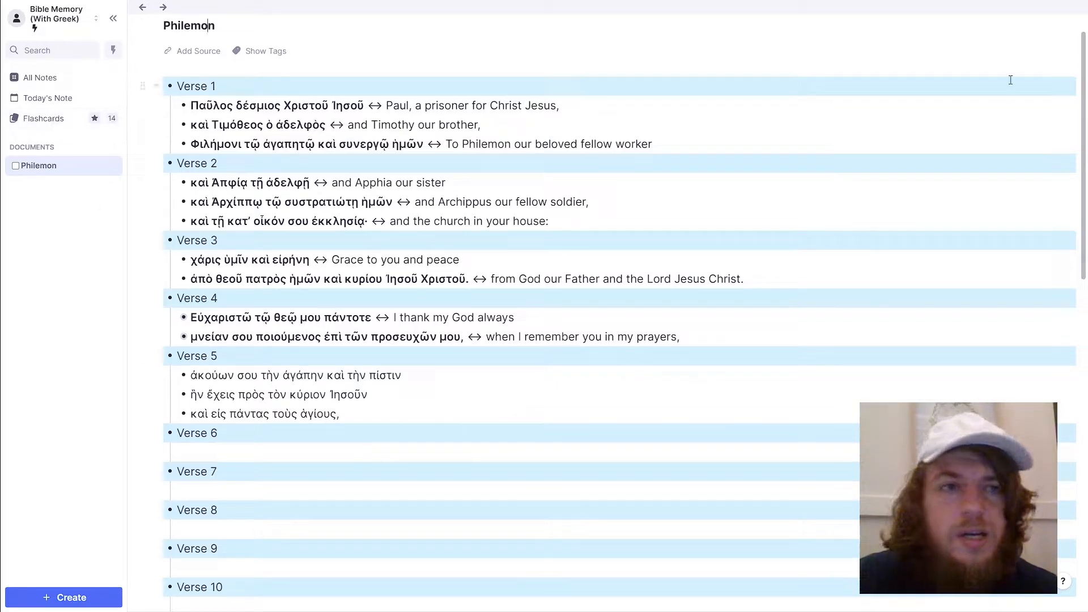
Practise two flashcards, rating the Verse 3 card Immediately and the Verse 4 card Forgotten, then return to the Philemon document
left_click(34, 120)
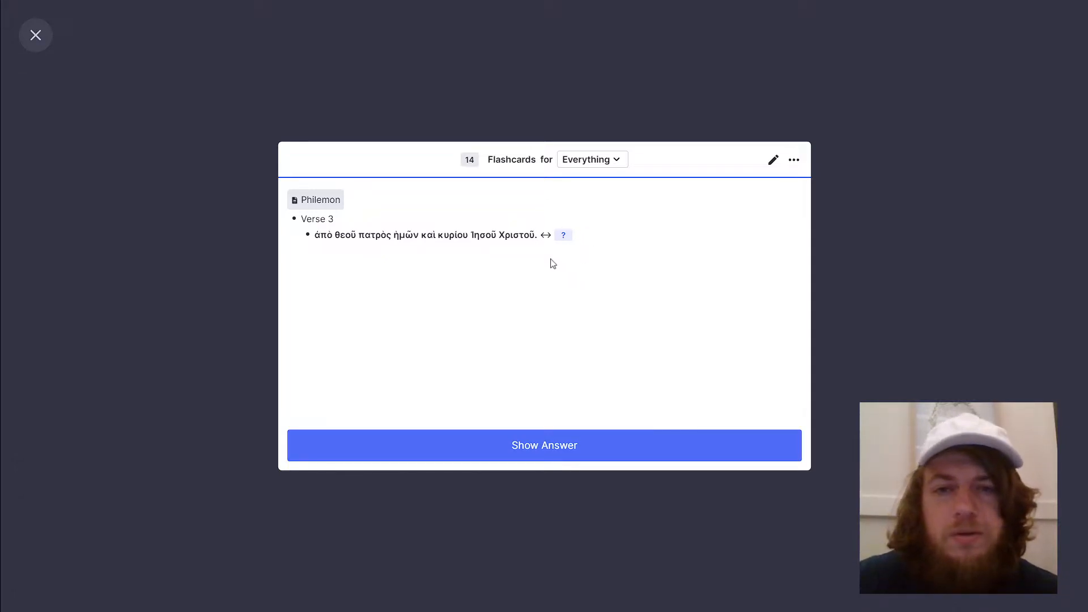
left_click(554, 451)
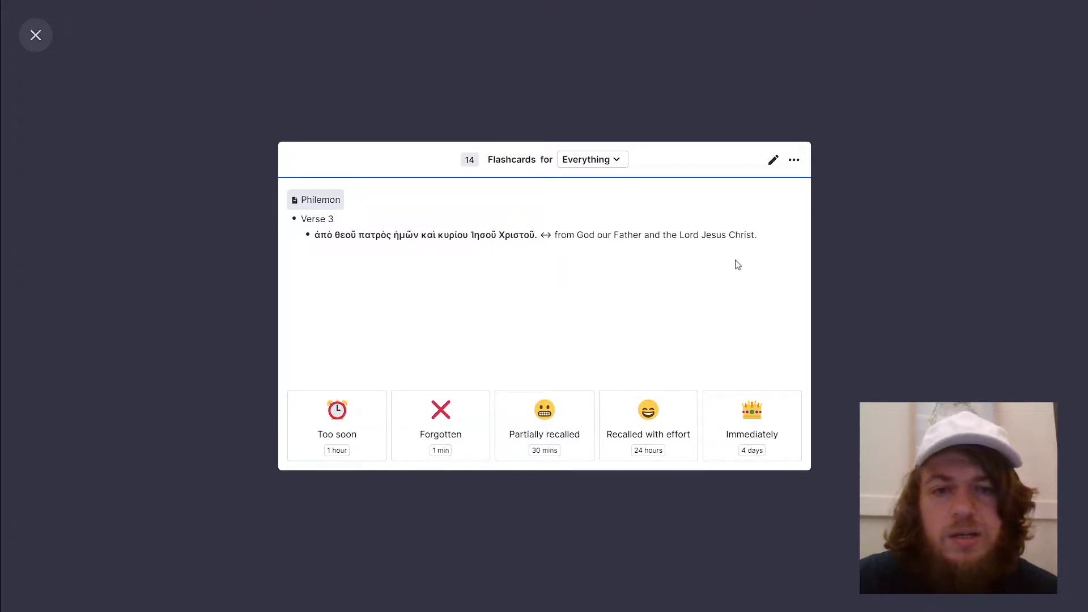
left_click(723, 407)
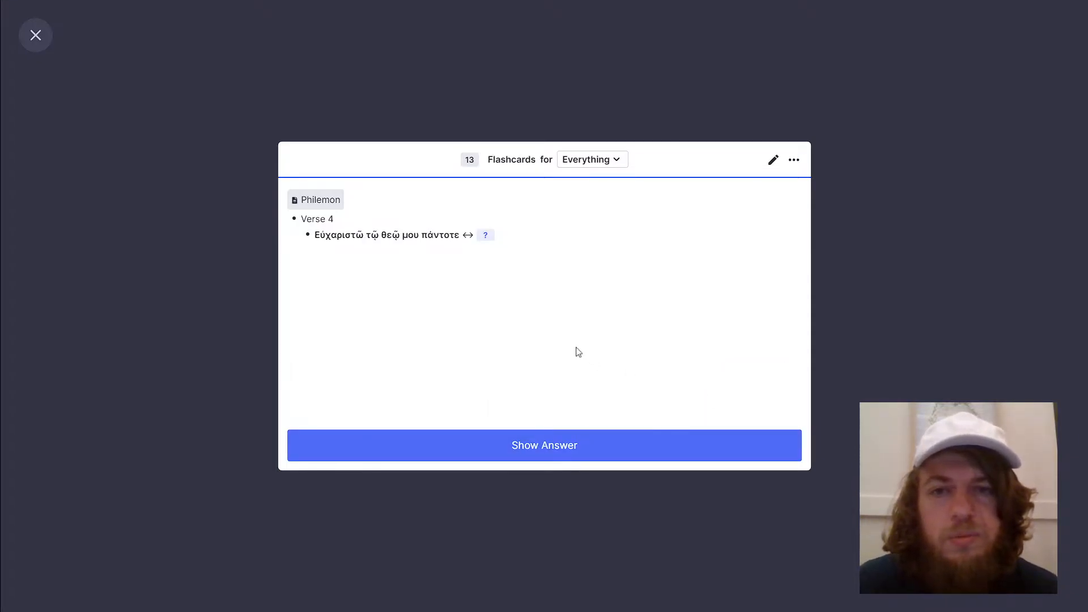
left_click(594, 446)
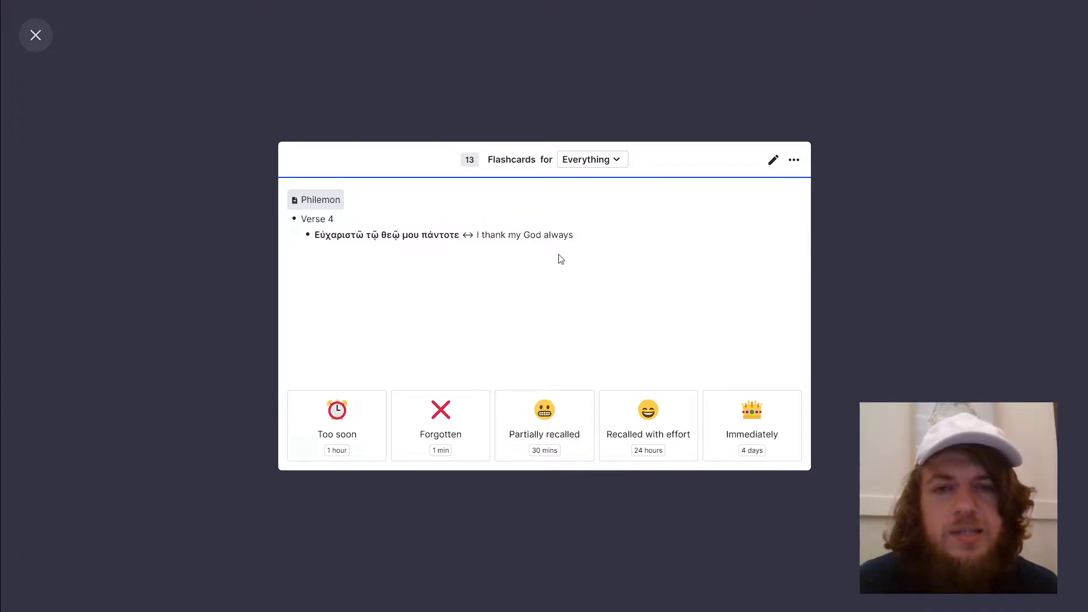
left_click(454, 412)
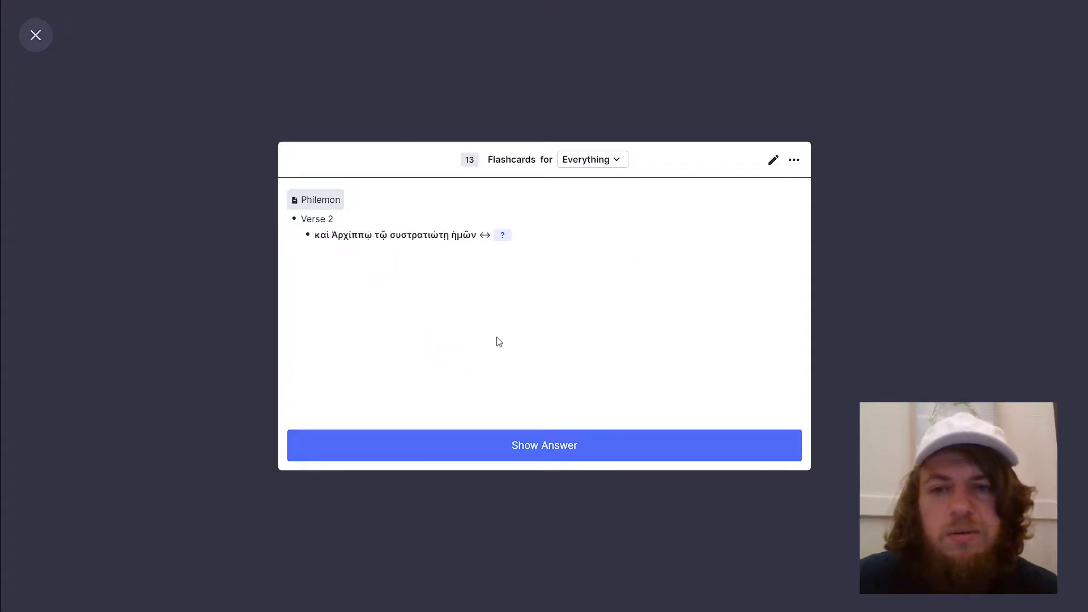
left_click(36, 35)
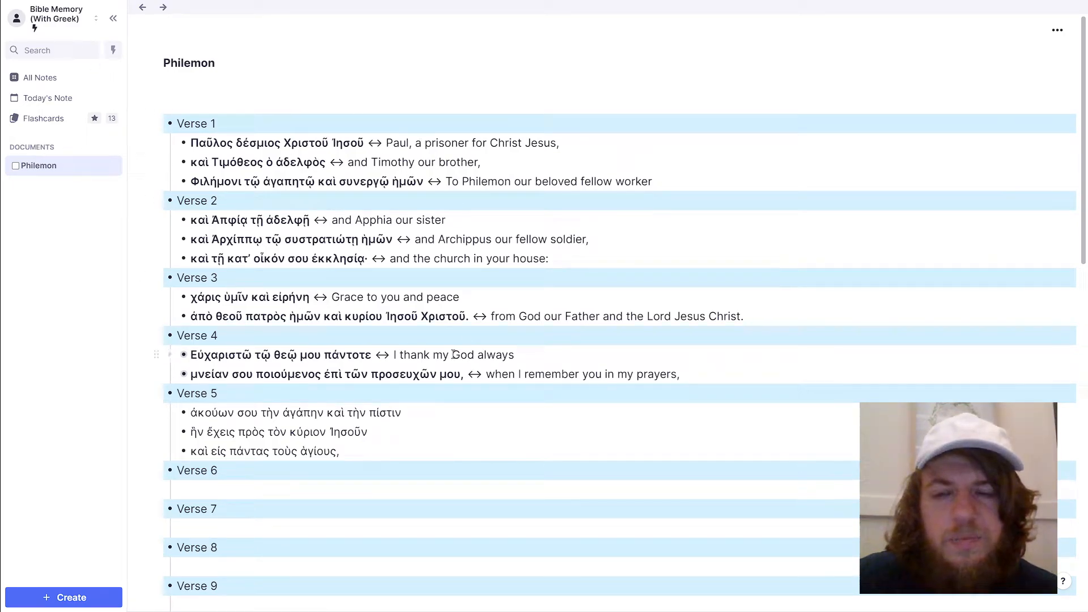
Try to turn the first Greek line of Verse 5 into a two-way concept card
left_click(434, 413)
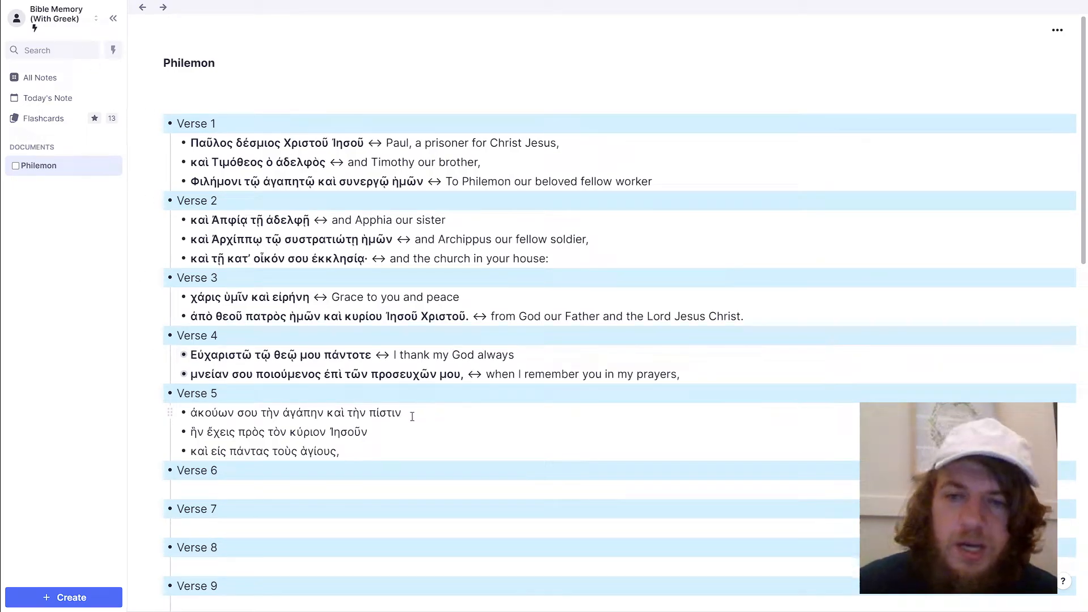
left_click_drag(192, 413, 397, 412)
left_click(402, 413)
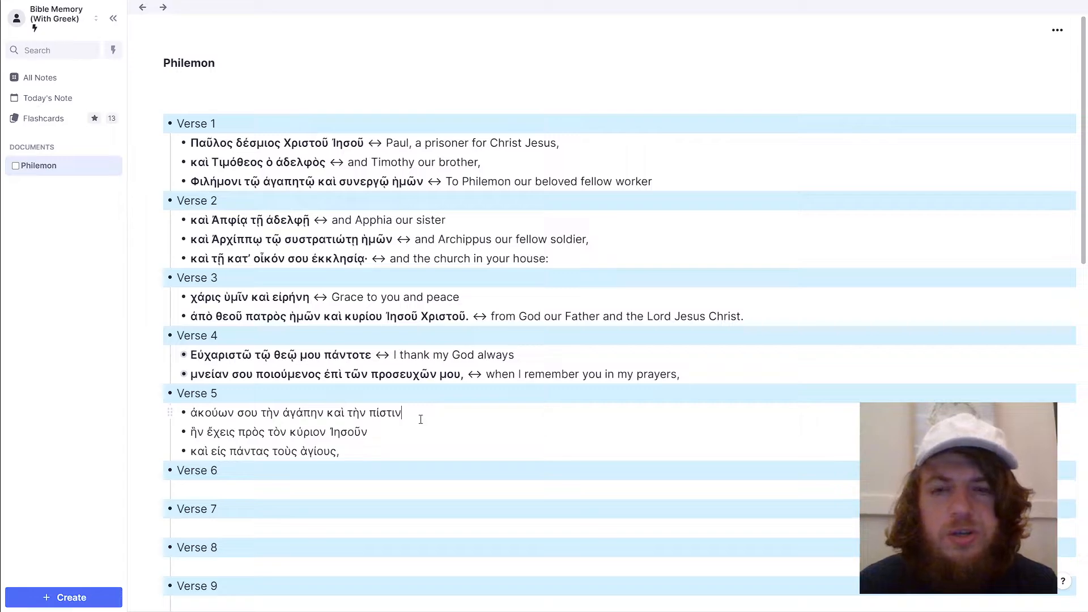
type("<>")
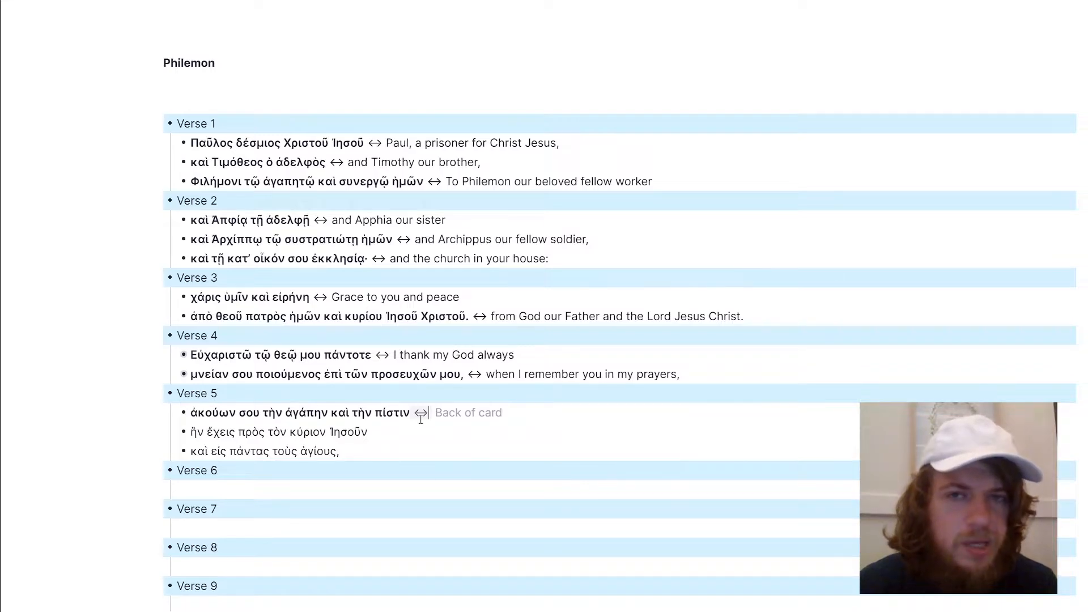
key("BackSpace")
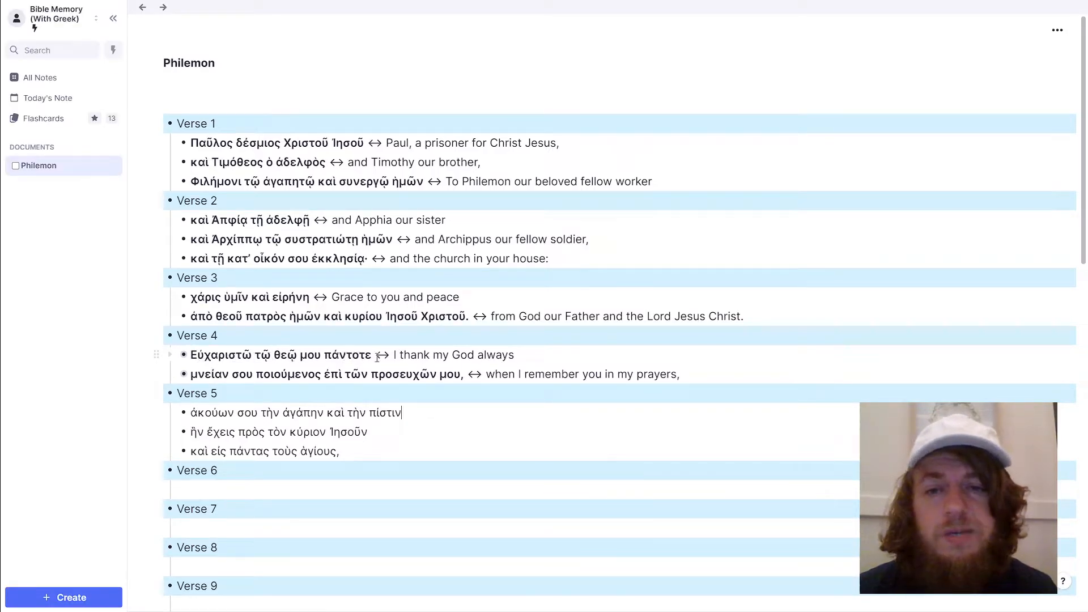
Expand both Greek lines under Verse 4 and the parsing details of the verb Εὐχαριστῶ
left_click(171, 355)
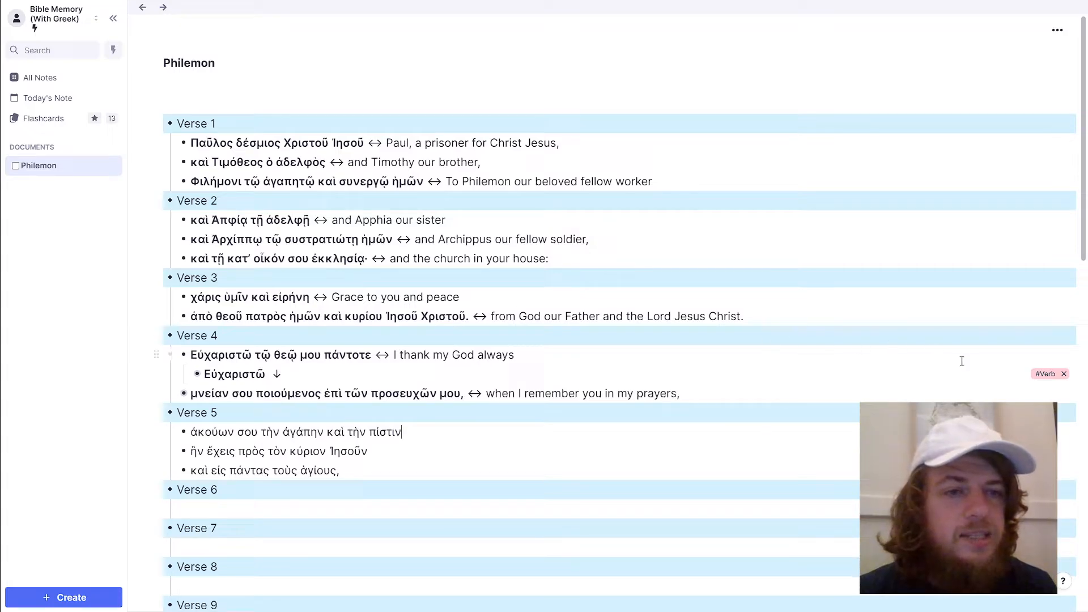
mouse_move(1046, 383)
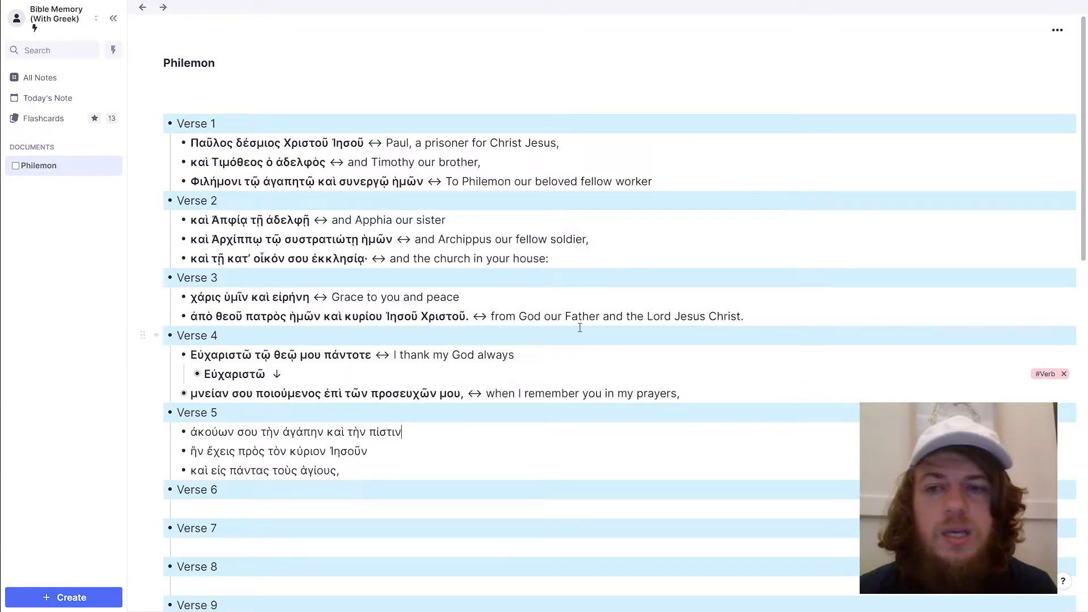
left_click(183, 374)
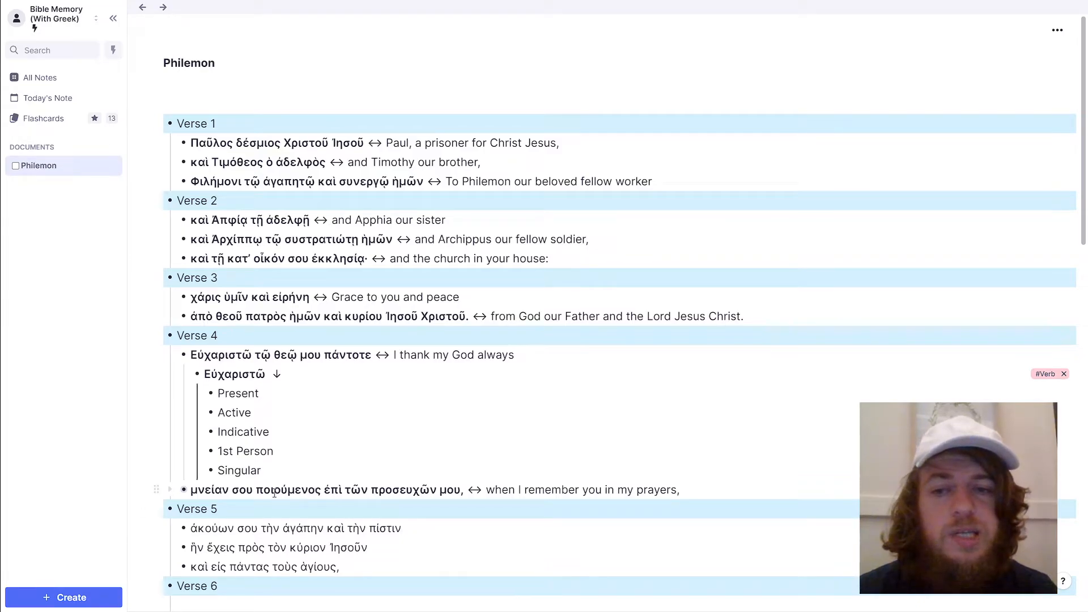
left_click(171, 491)
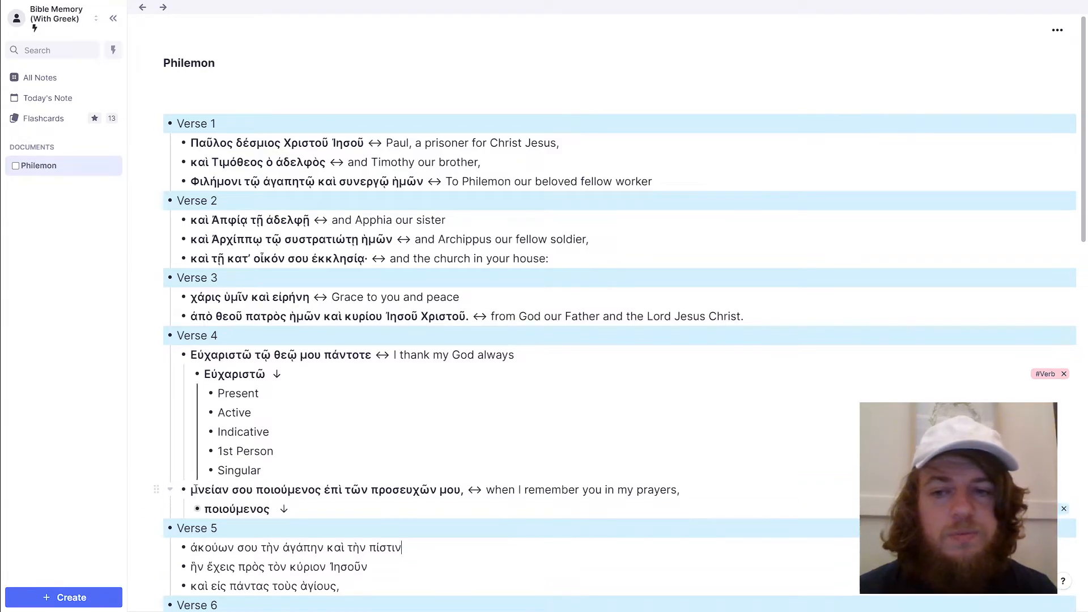
Try to add the Verb tag to the Singular item under Εὐχαριστῶ in Verse 4
scroll(359, 474, "down", 1)
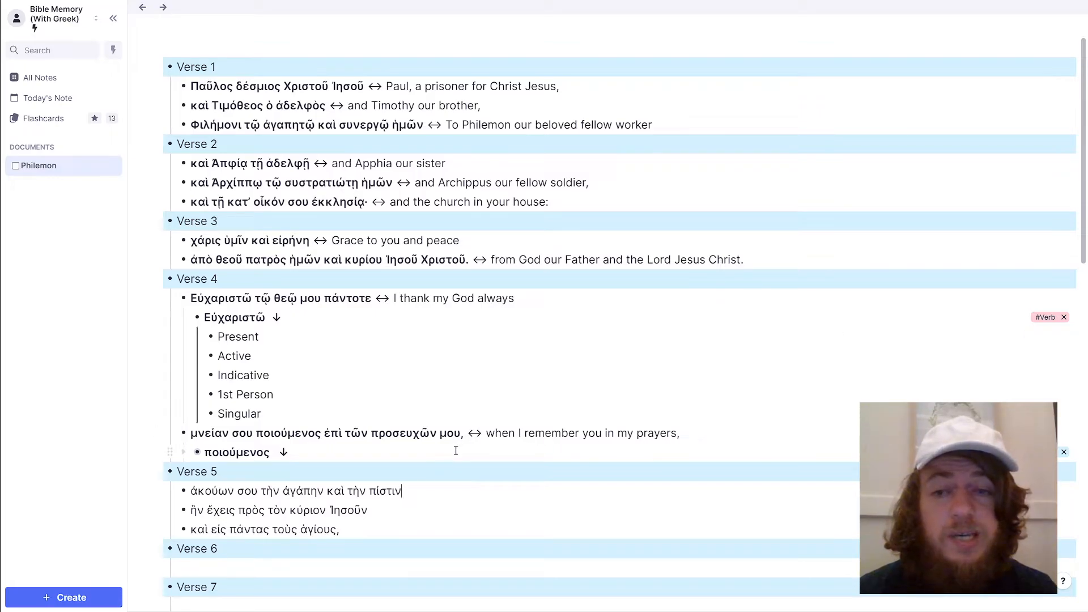
type("#")
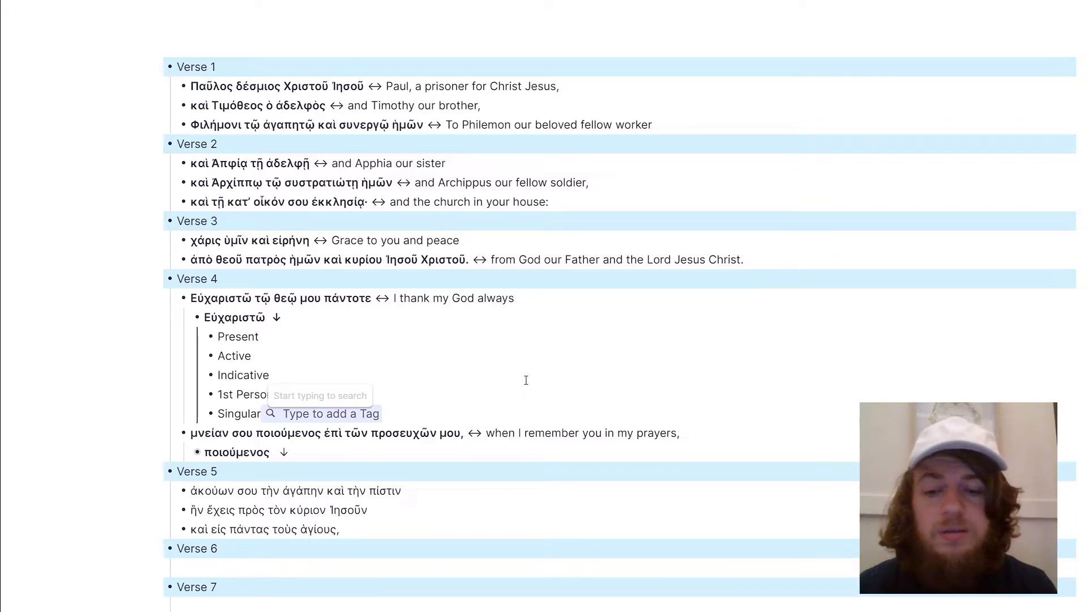
type("verb")
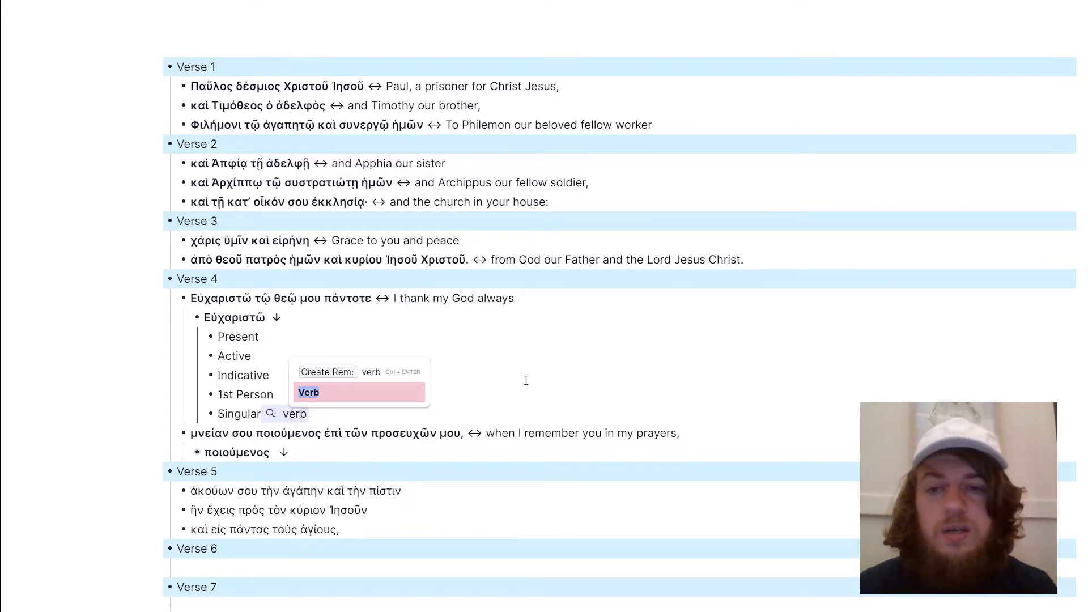
left_click(365, 388)
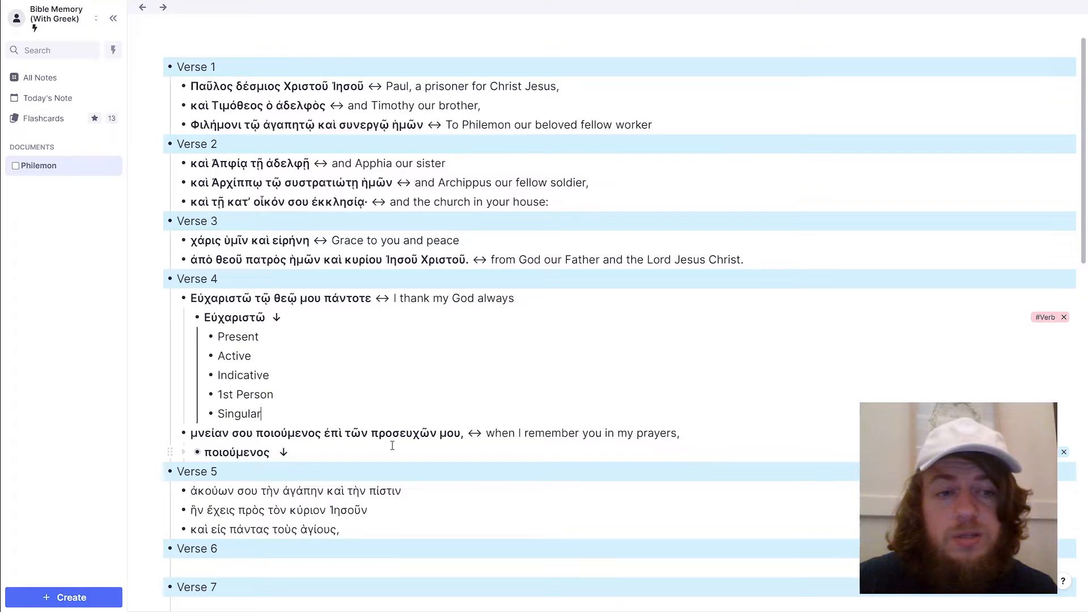
Filter the Philemon document by the Verb tag
scroll(391, 442, "up", 1)
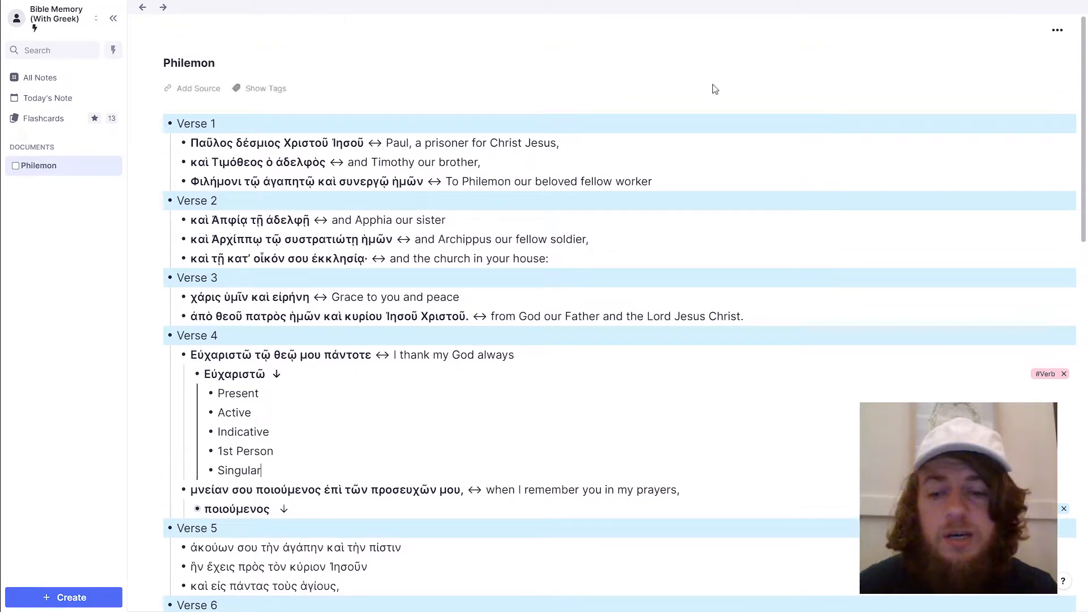
left_click(1056, 32)
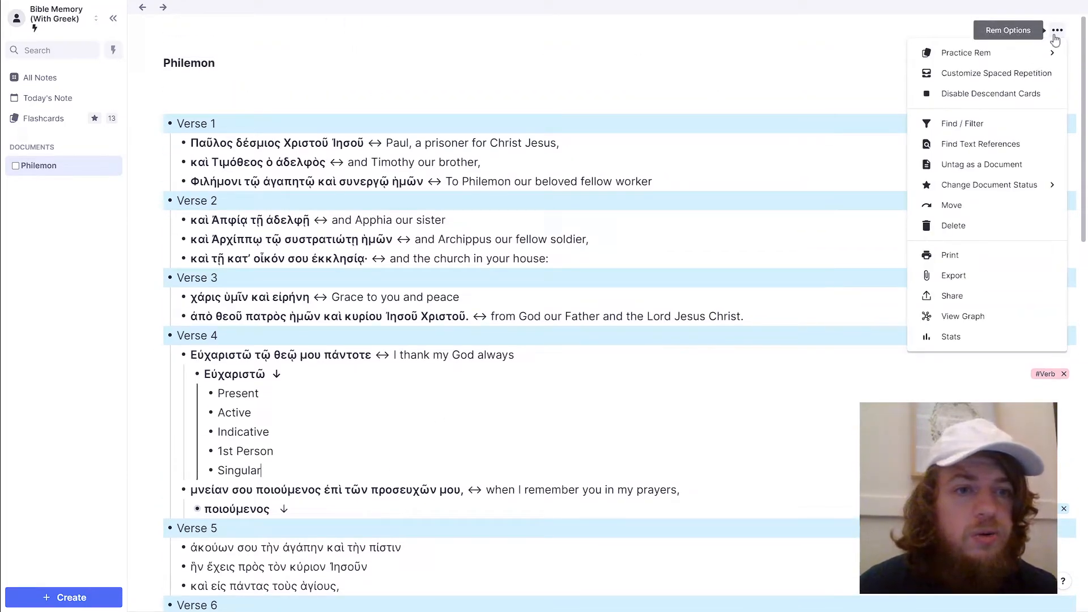
left_click(988, 124)
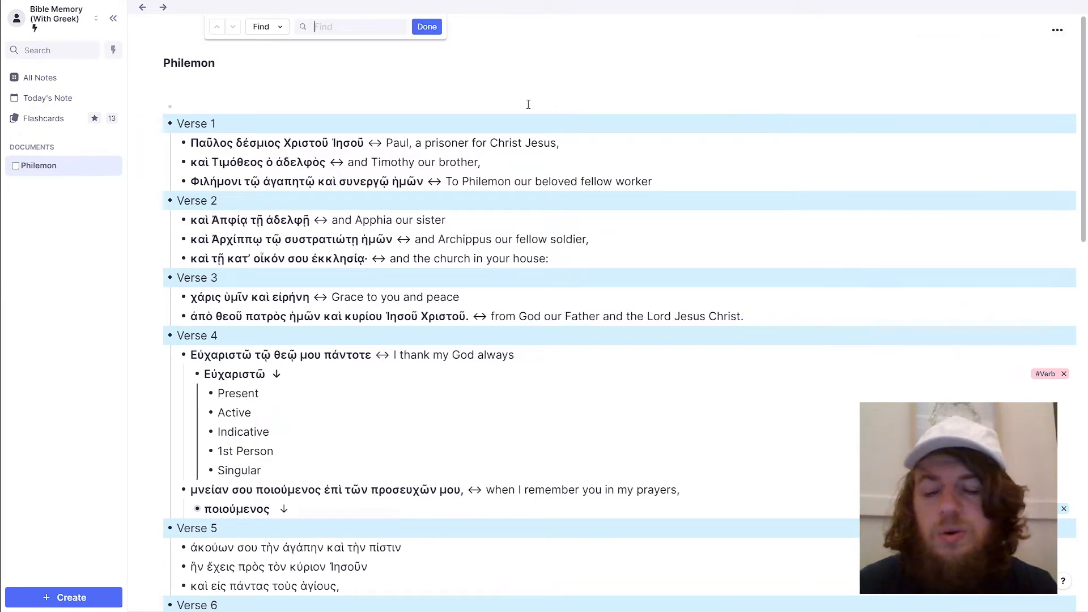
left_click(436, 29)
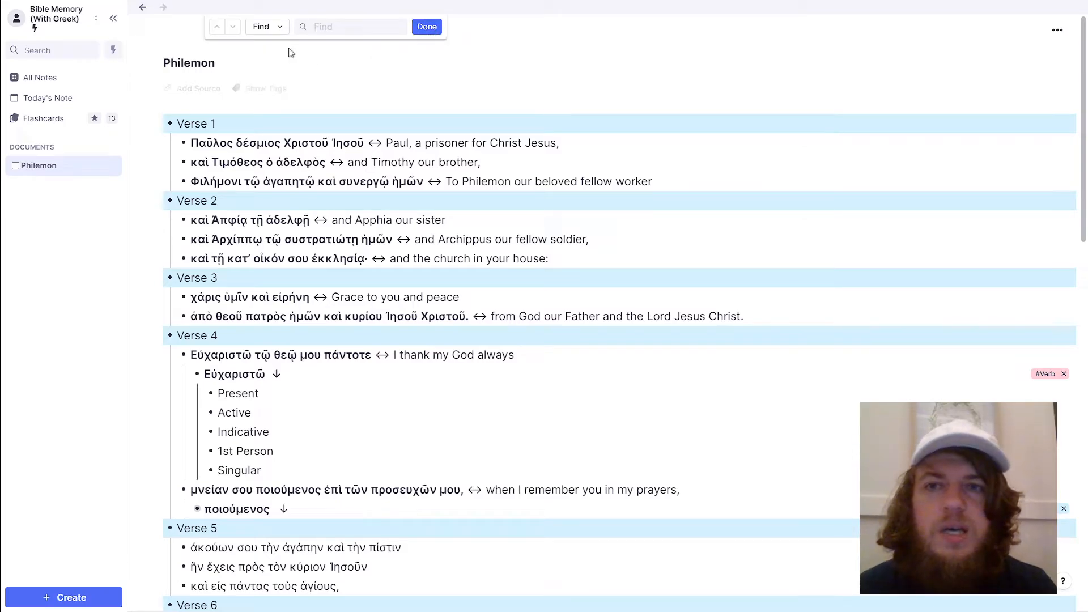
left_click(274, 32)
left_click(289, 70)
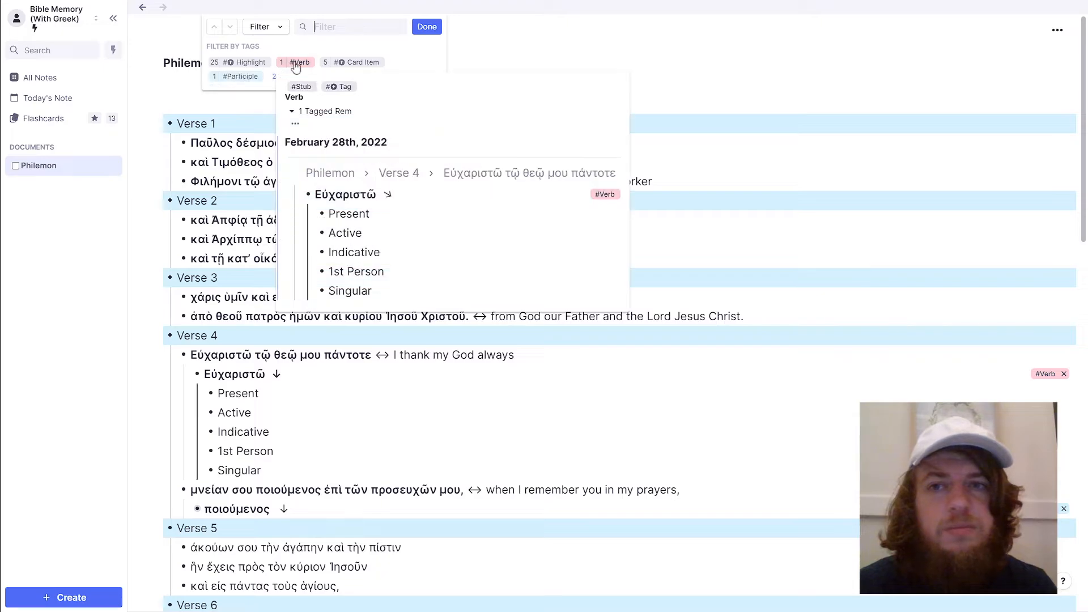
left_click(298, 62)
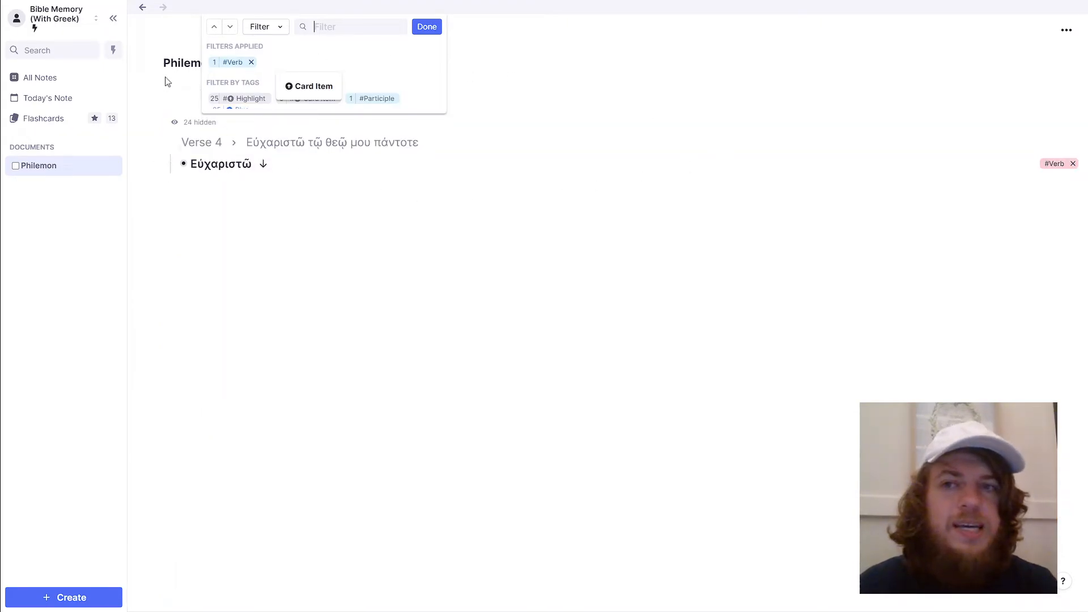
Add the Participle tag to the document filter and close the filter to restore the full document
left_click(170, 164)
left_click(170, 164)
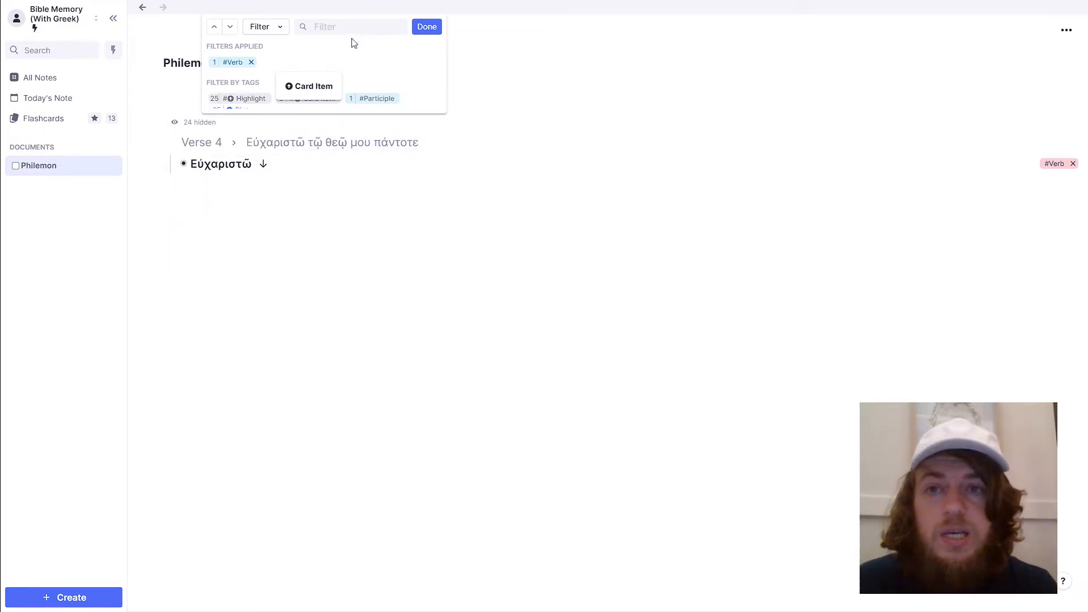
mouse_move(246, 106)
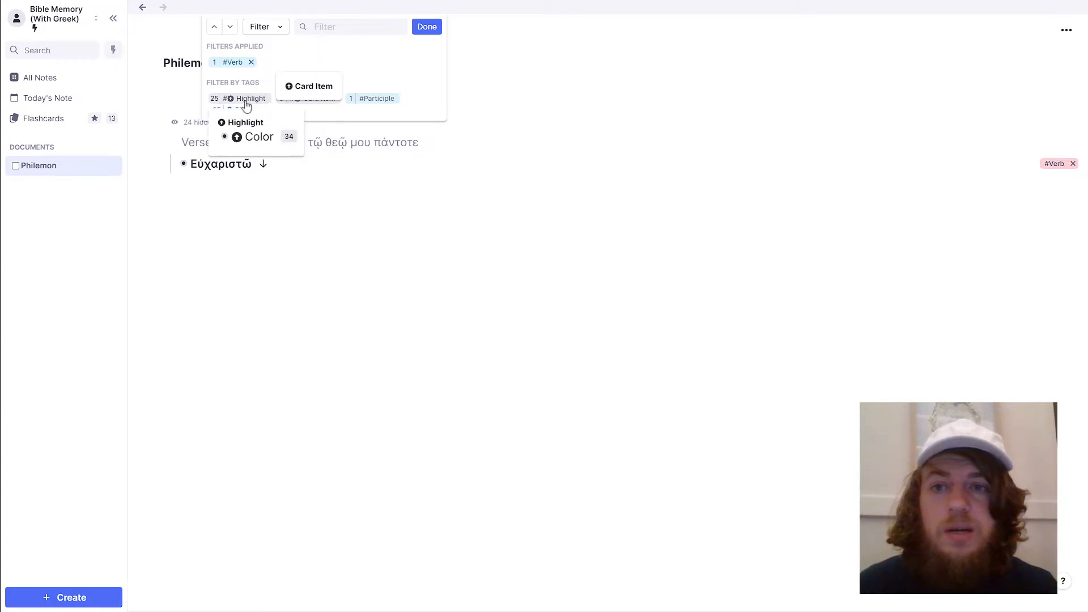
left_click(374, 99)
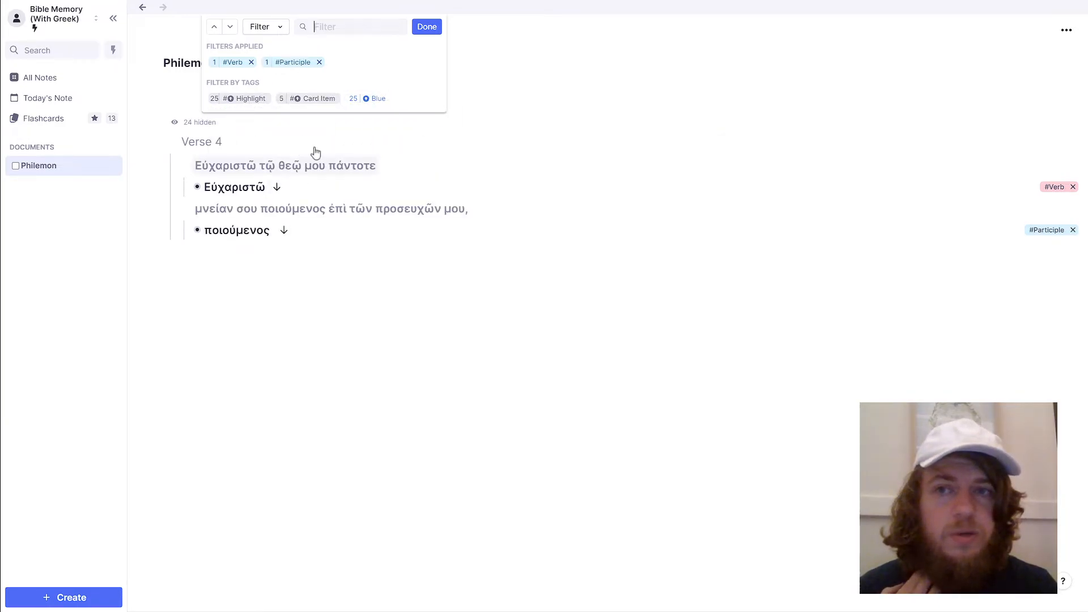
left_click(426, 27)
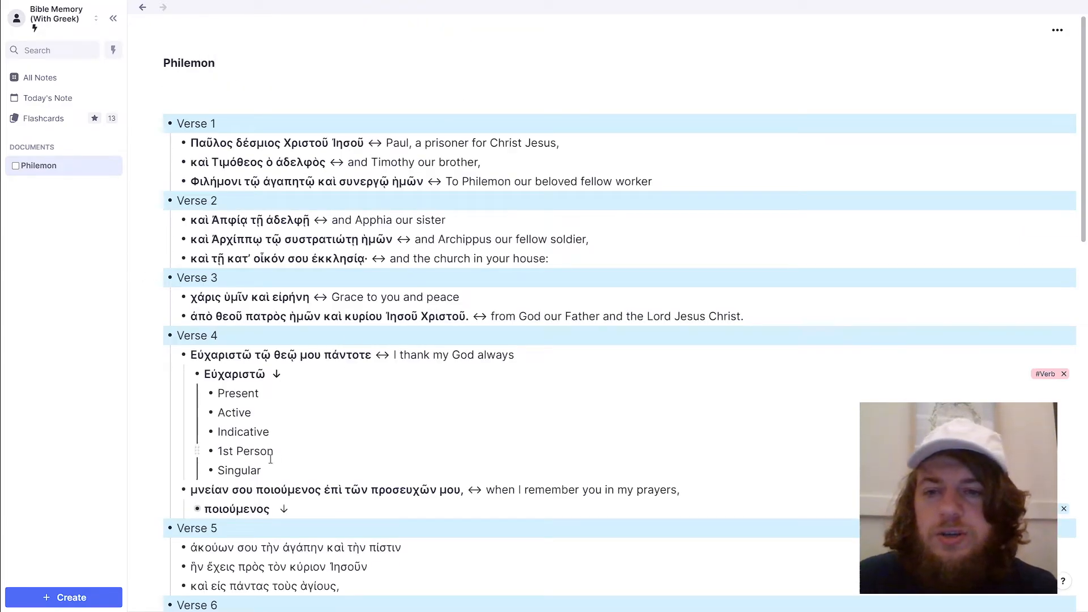
Expand the ποιούμενος parsing in Verse 4 and nest a child item with the copied word ἀκούων under the first line of Verse 5
left_click(185, 510)
scroll(187, 513, "down", 4)
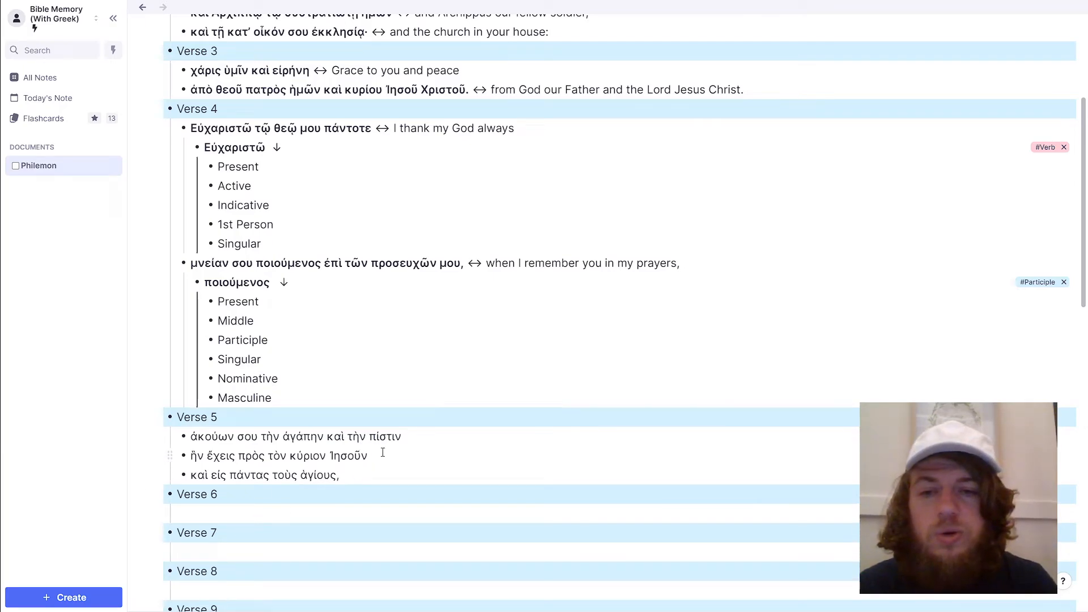
left_click(408, 436)
key("Return")
key("Tab")
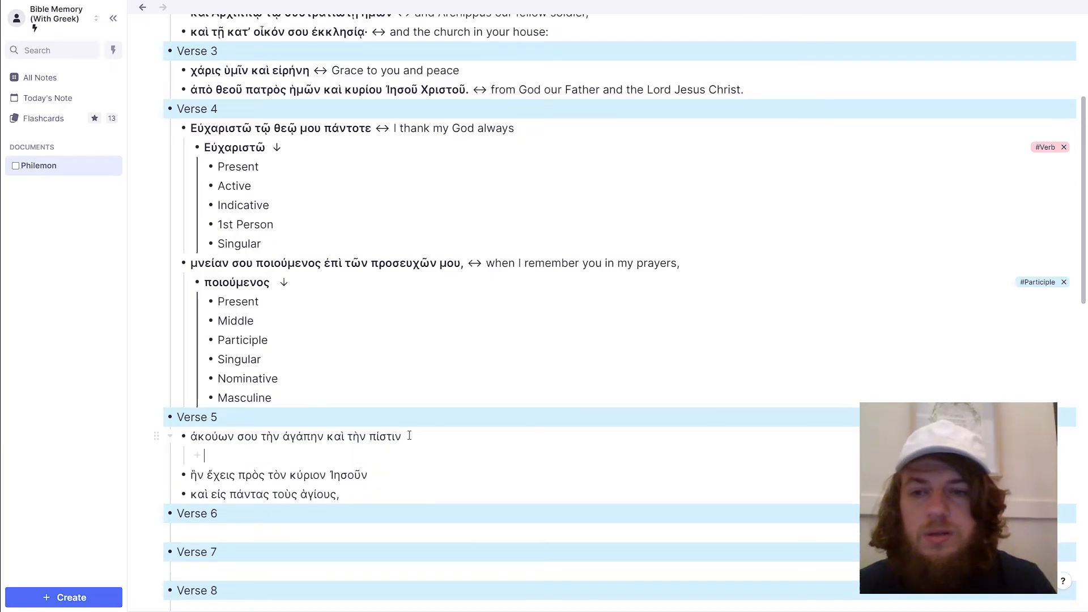
left_click_drag(192, 436, 233, 436)
key("ctrl+c")
left_click(234, 456)
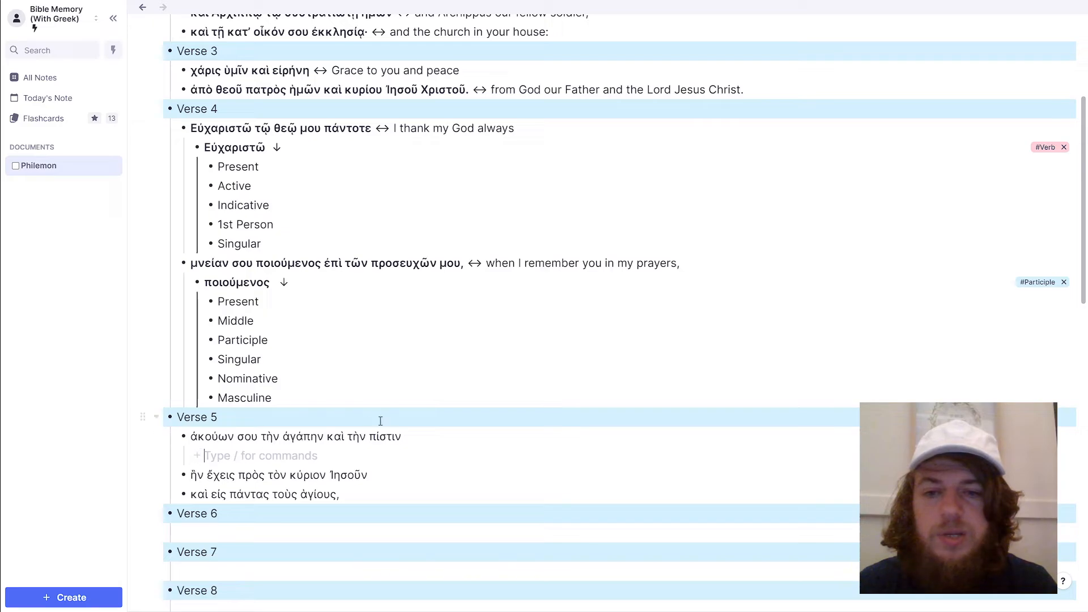
key("ctrl+v")
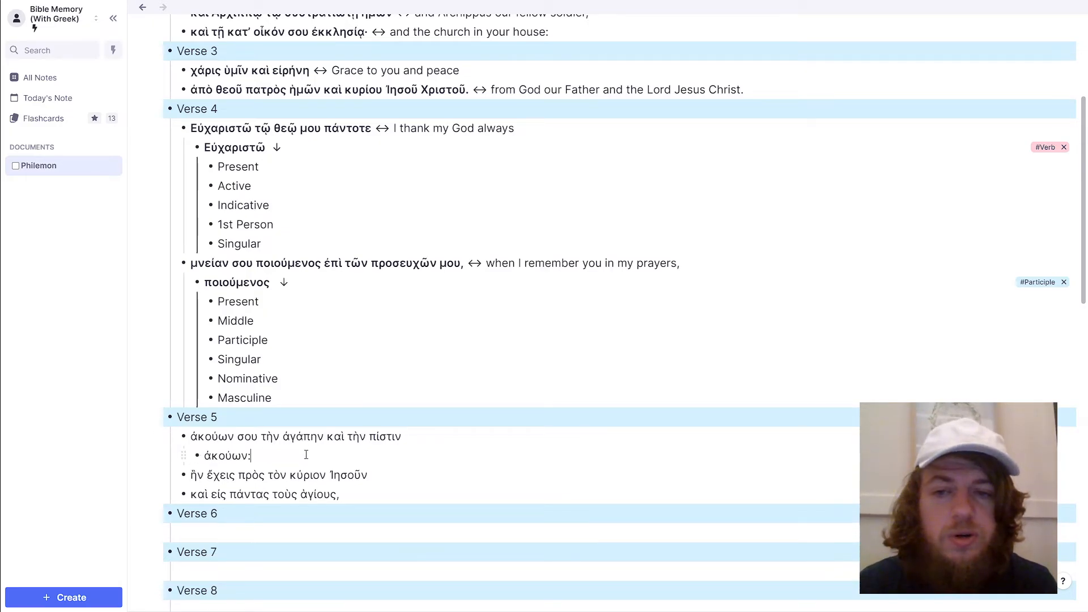
Turn the ἀκούων item under Verse 5 into a multi-line flashcard with the back lines Tense, Voice and Mood
type("<>")
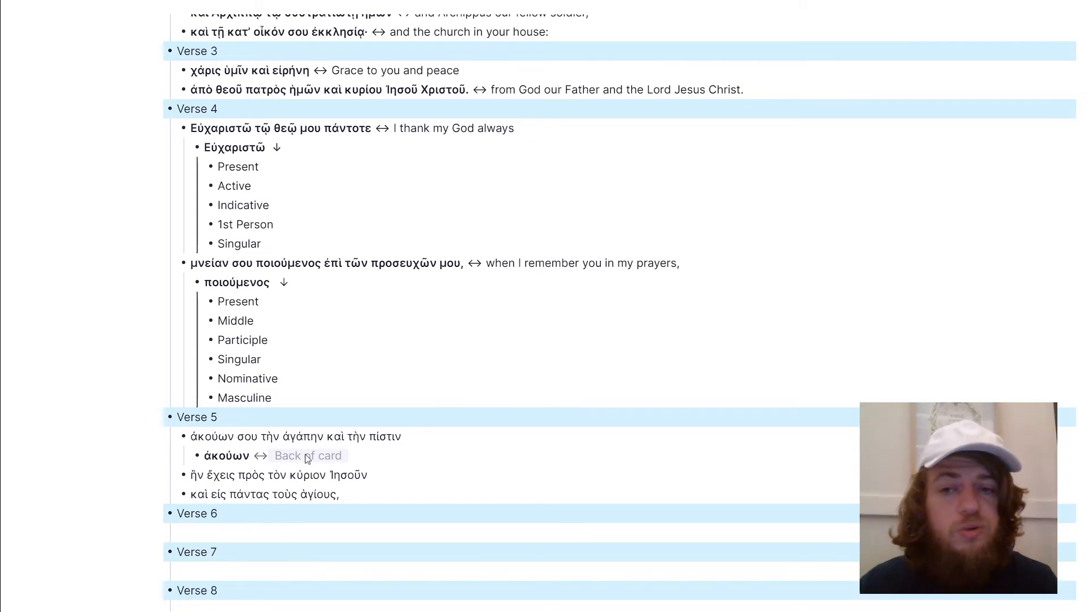
key("Return")
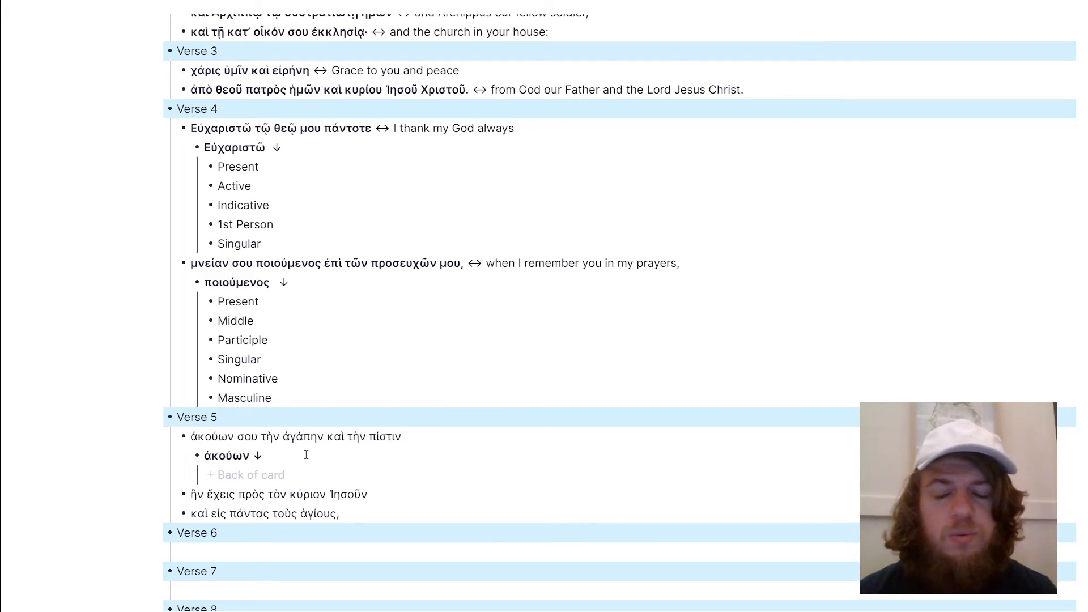
type("T")
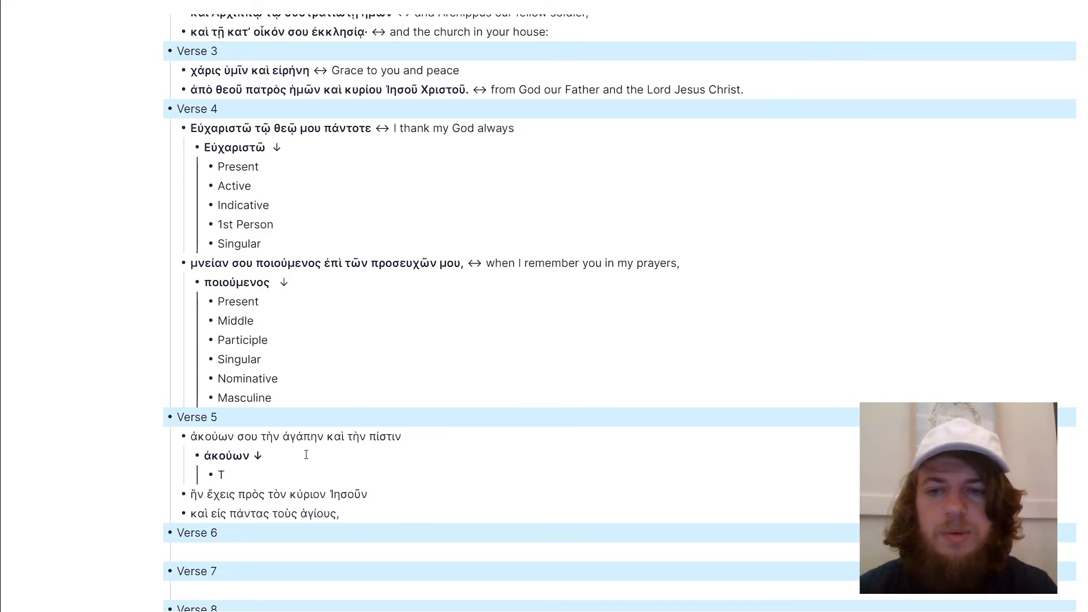
type("ense")
key("Return")
type("V")
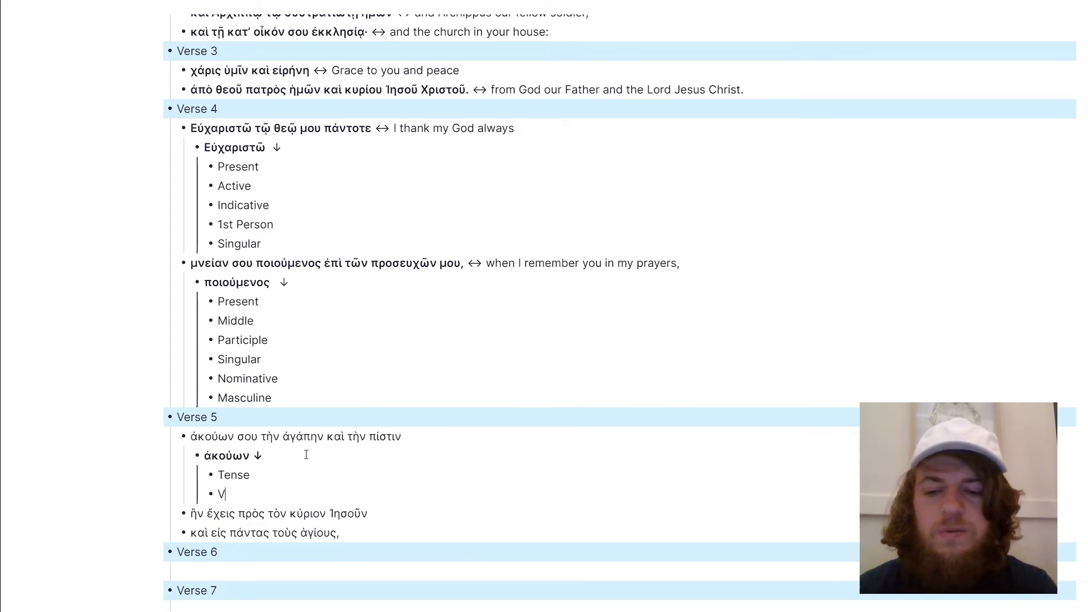
type("oice")
key("Return")
type("Mood")
key("Return")
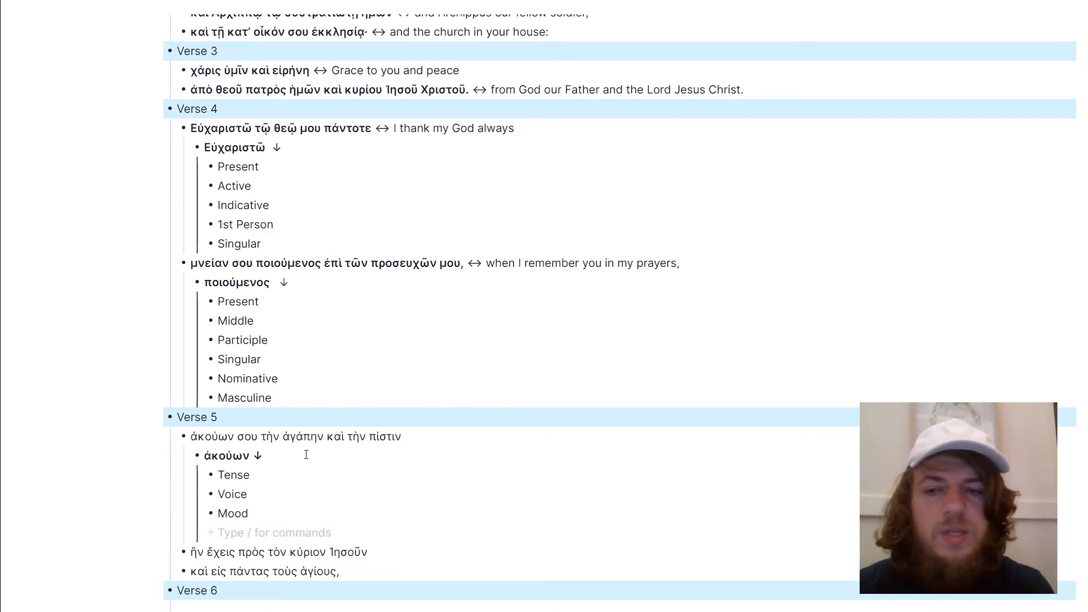
Delete the nested ἀκούων flashcard and its Tense, Voice and Mood lines from the first line of Verse 5
key("BackSpace")
key("BackSpace")
key("BackSpace")
key("BackSpace")
key("BackSpace")
key("BackSpace")
key("BackSpace")
key("BackSpace")
key("BackSpace")
key("BackSpace")
key("BackSpace")
key("BackSpace")
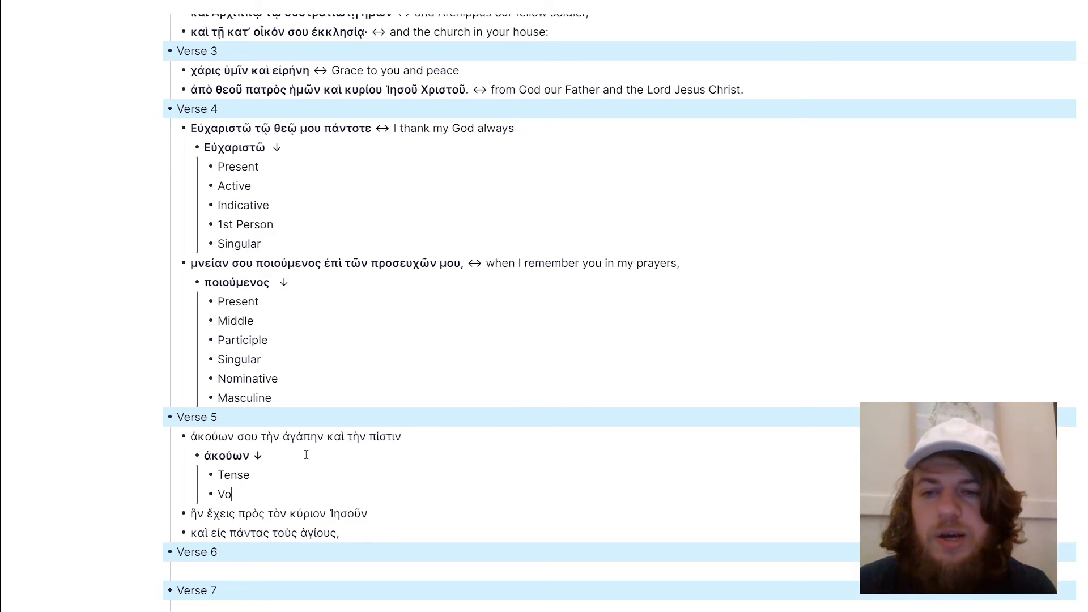
key("BackSpace")
key("BackSpace")
key("BackSpace")
key("BackSpace")
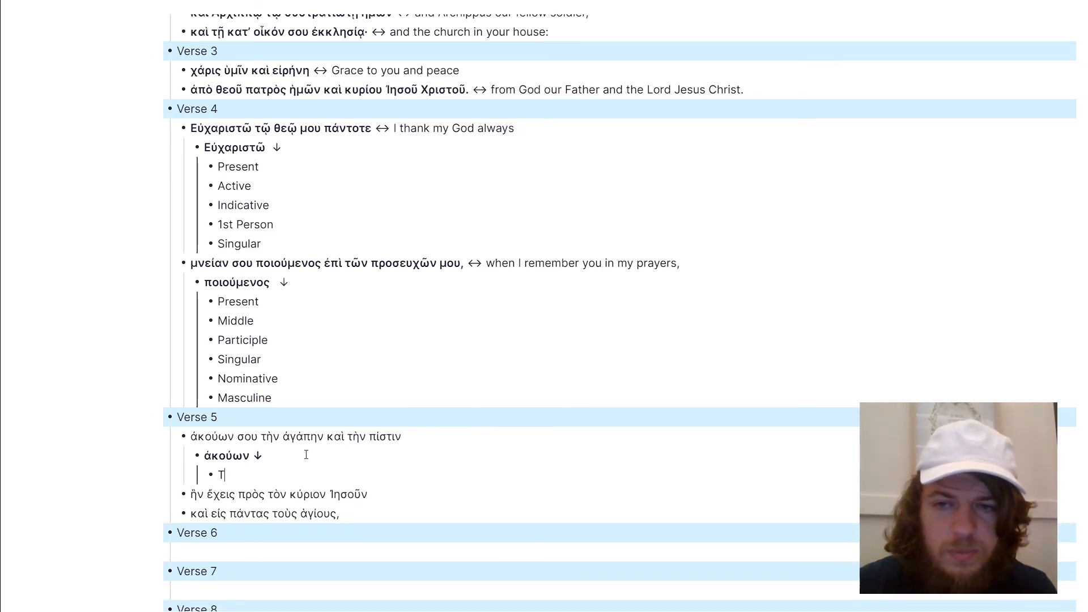
key("BackSpace")
key("BackSpace")
key("BackSpace")
key("BackSpace")
key("BackSpace")
key("BackSpace")
key("BackSpace")
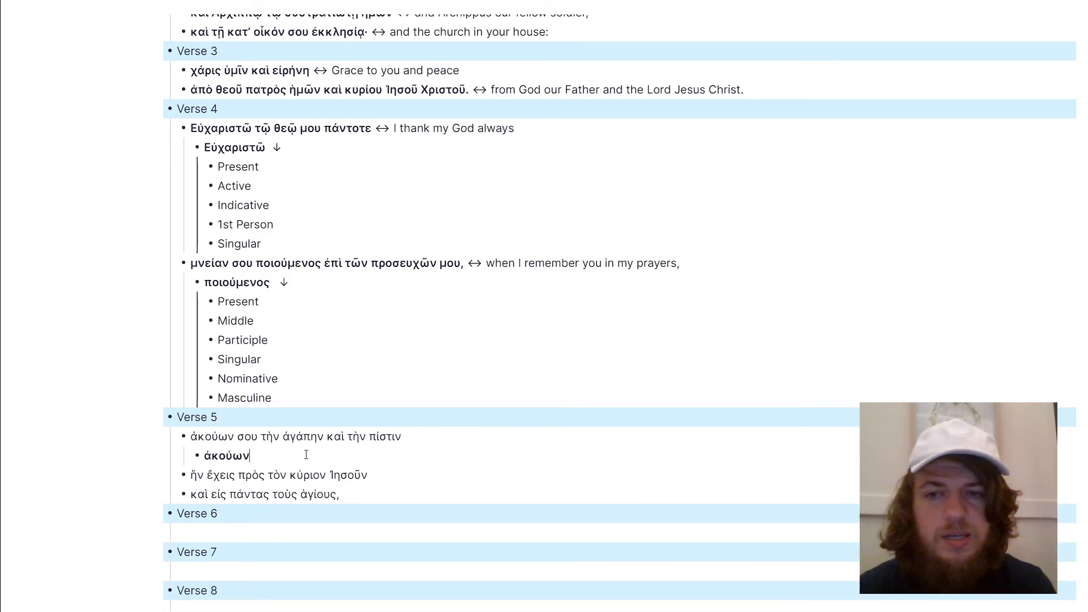
key("BackSpace")
key("BackSpace")
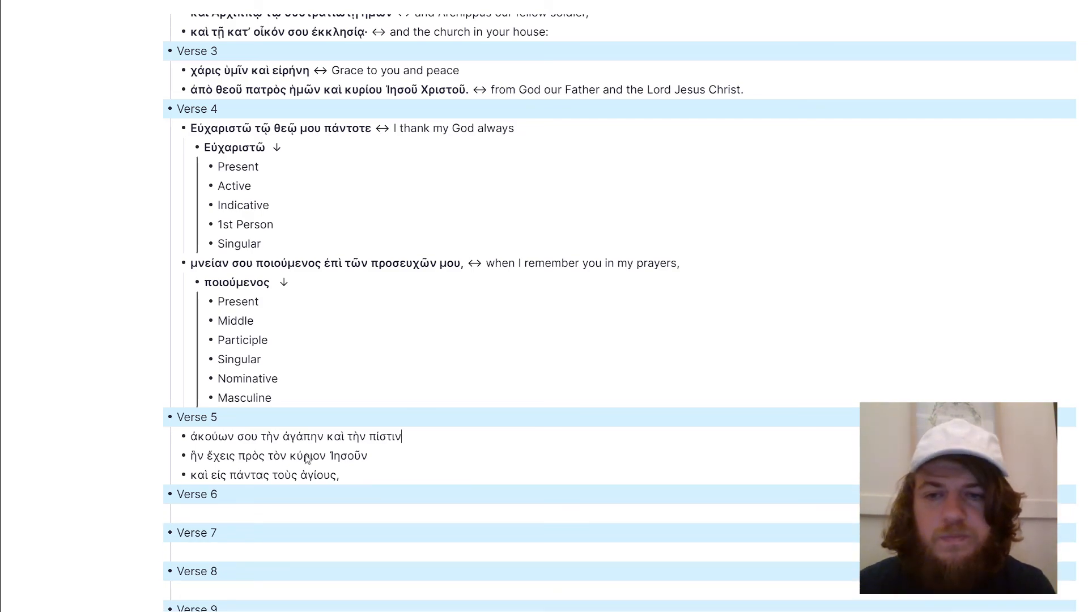